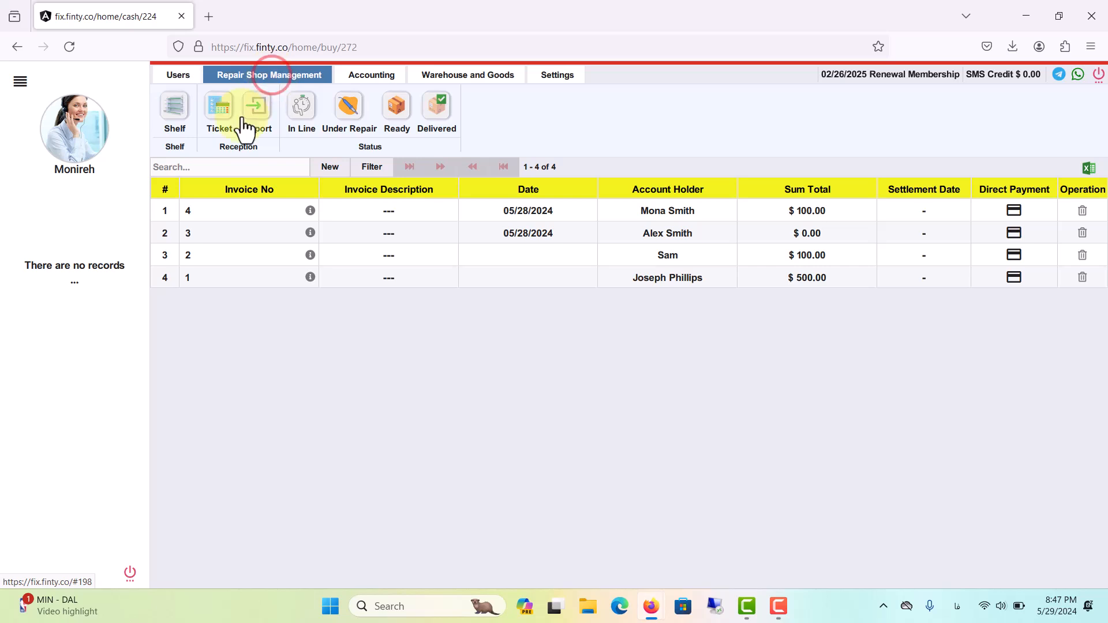
# - View the reception tickets of the repair shop and open the list of sales invoices
pyautogui.click(220, 118)
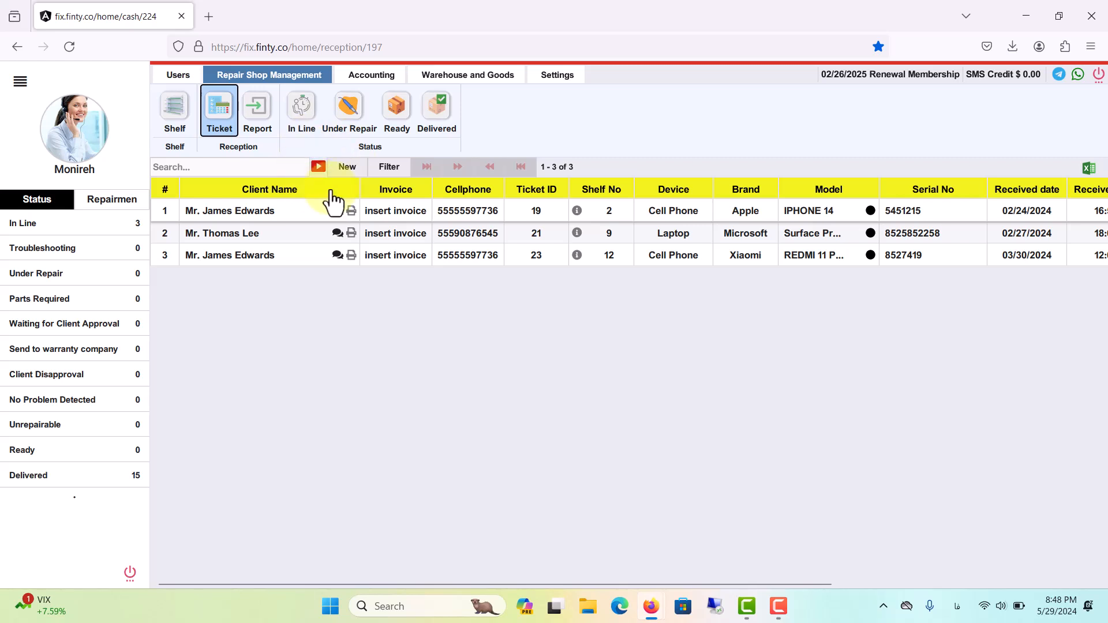
pyautogui.click(449, 74)
pyautogui.click(253, 110)
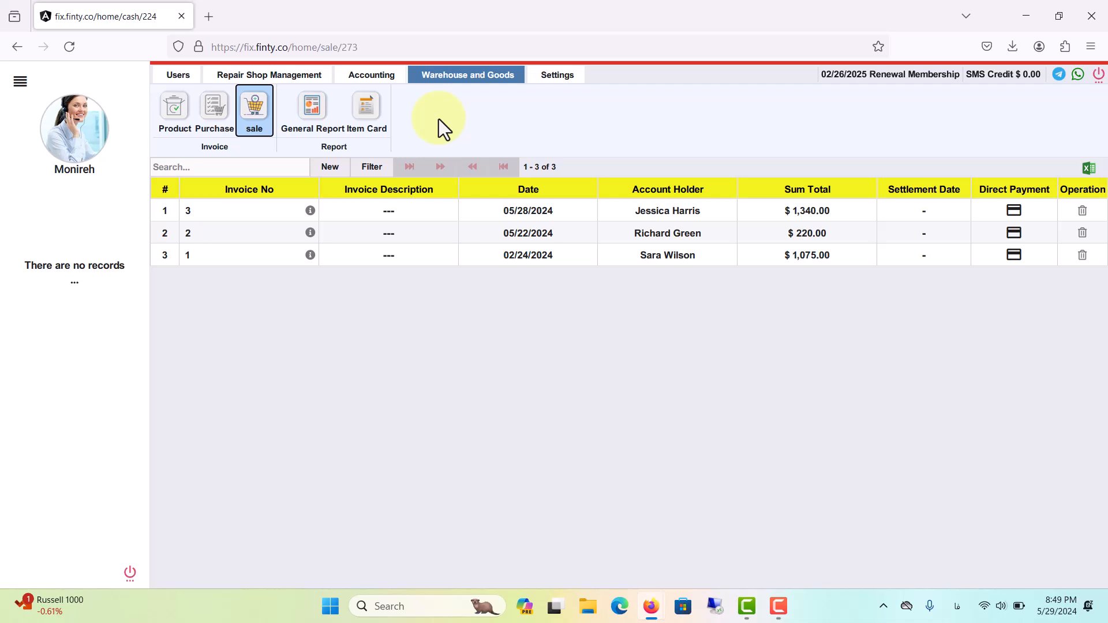
# - Start a new sales invoice and choose an existing client from the list of account holders
pyautogui.click(331, 171)
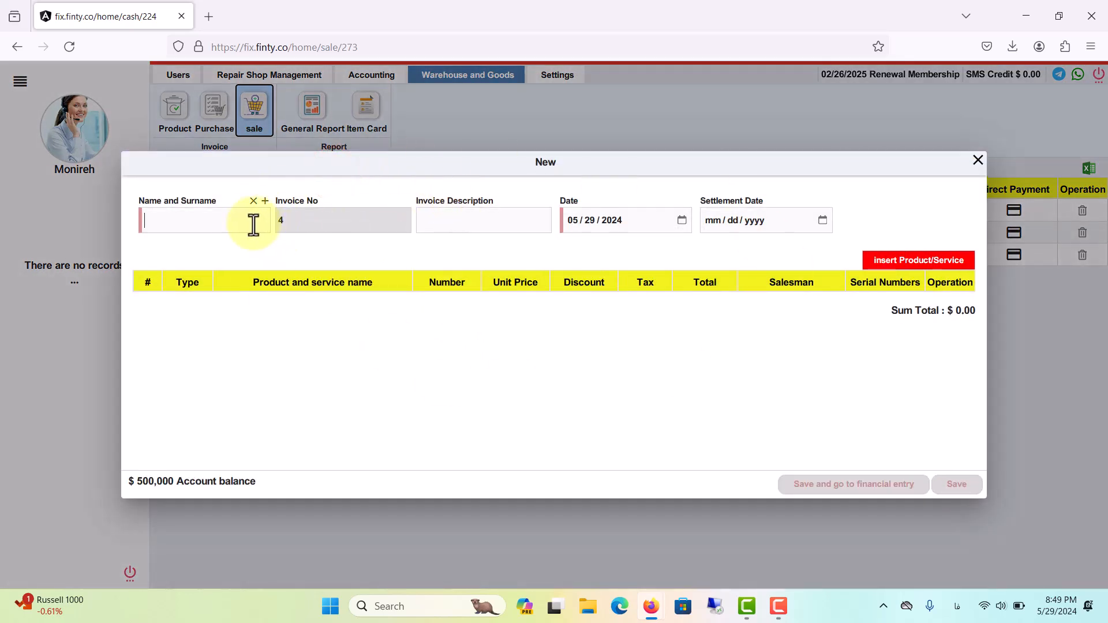
pyautogui.click(229, 217)
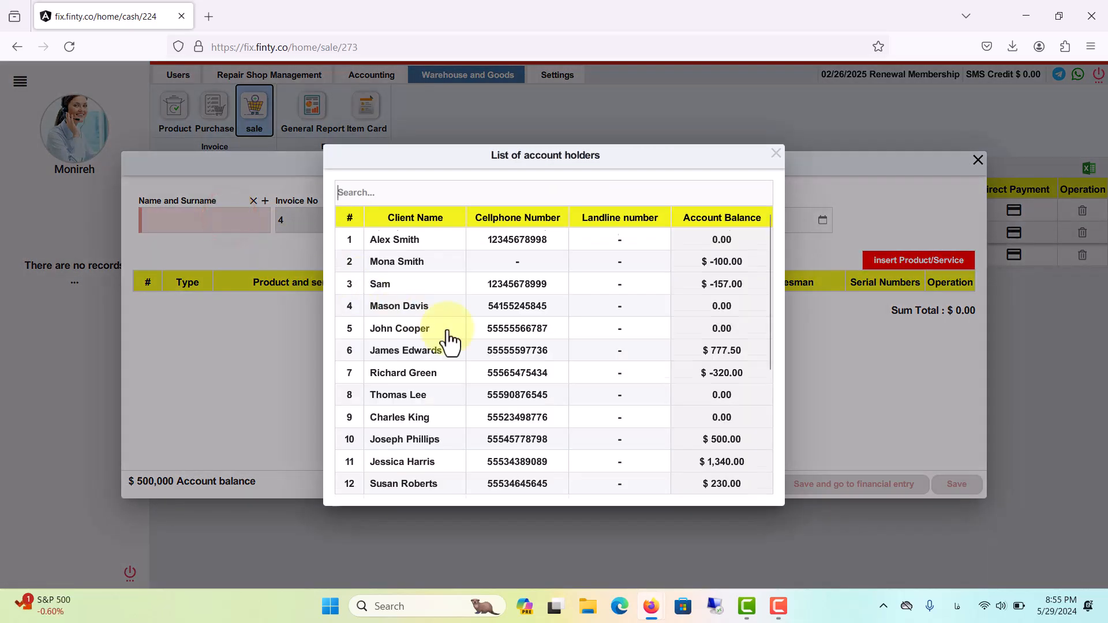
pyautogui.scroll(-3, 449, 341)
pyautogui.click(383, 385)
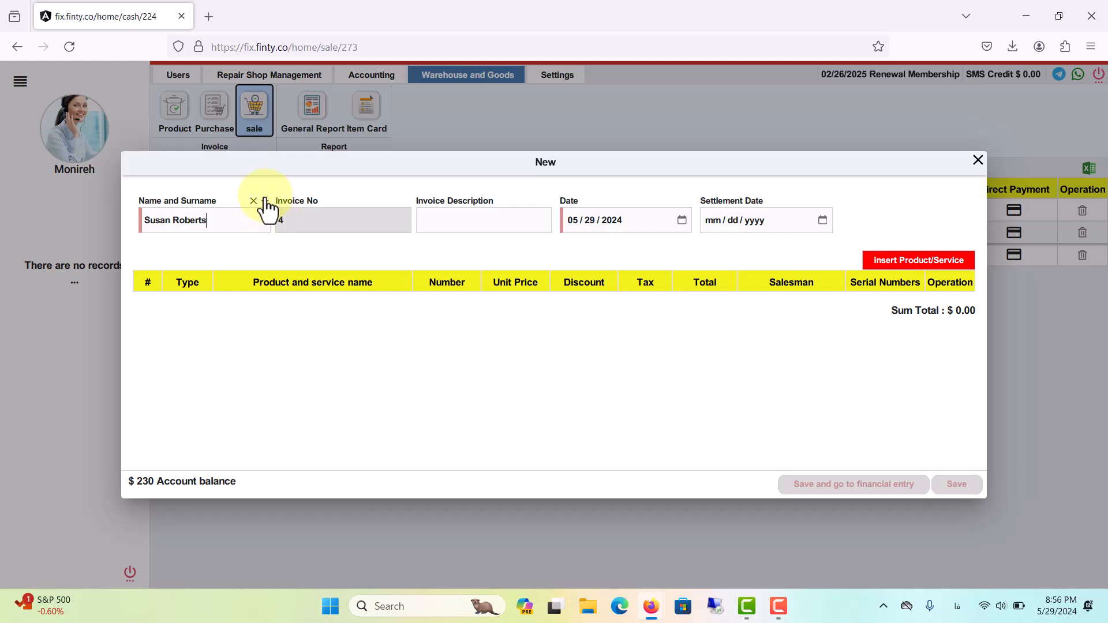
# - Look at the form for adding a new client from the invoice and close it without saving
pyautogui.click(265, 201)
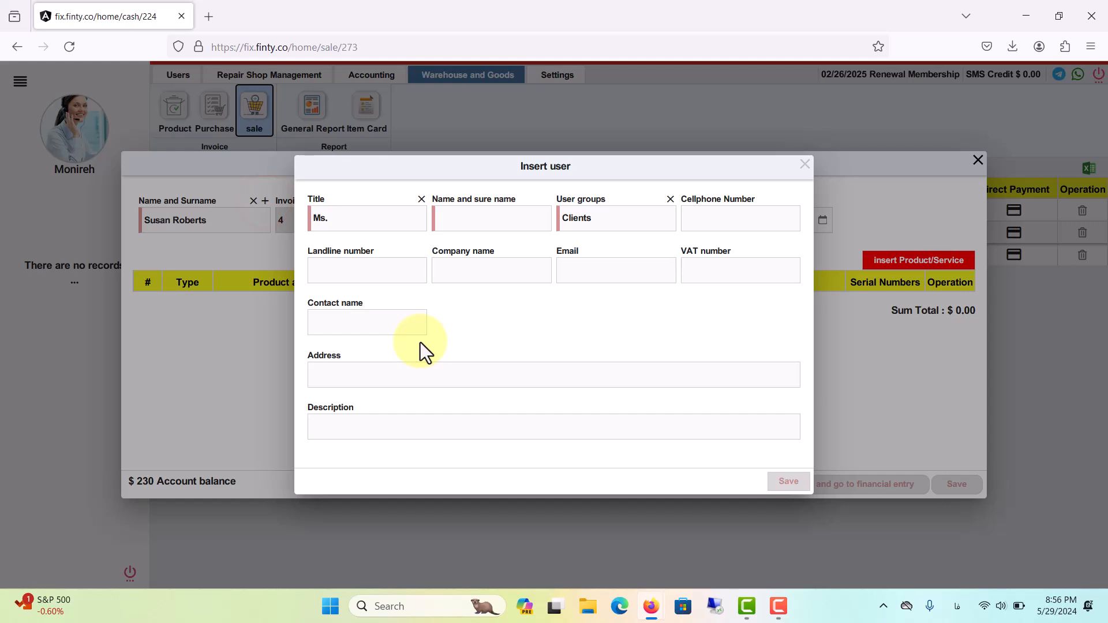
pyautogui.click(804, 165)
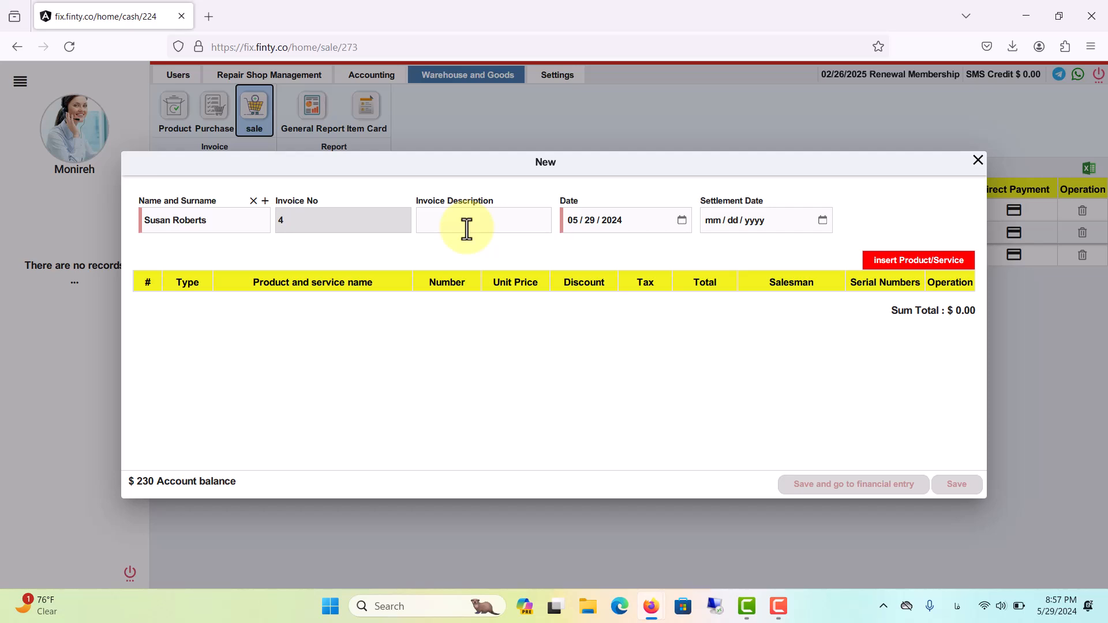
# - Enter "iPhone 15" as the invoice description
pyautogui.hotkey('alt', 'shift')
pyautogui.write('iPhone 15')
pyautogui.click(572, 223)
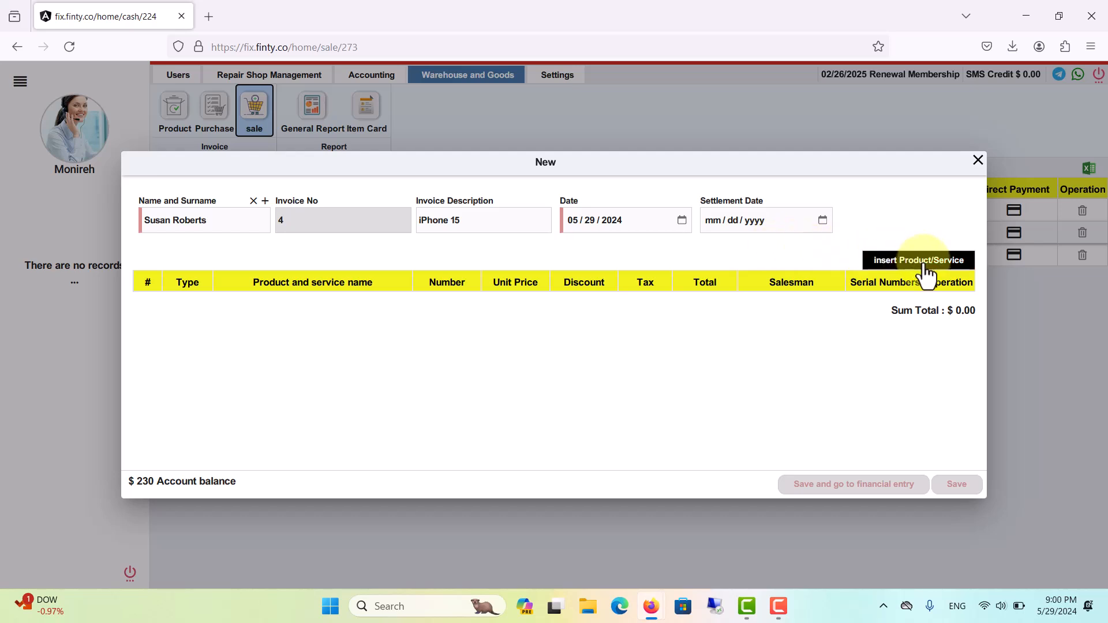
# - Open the product and service selection for the invoice, and look at its lists and the form for defining a new product
pyautogui.click(922, 267)
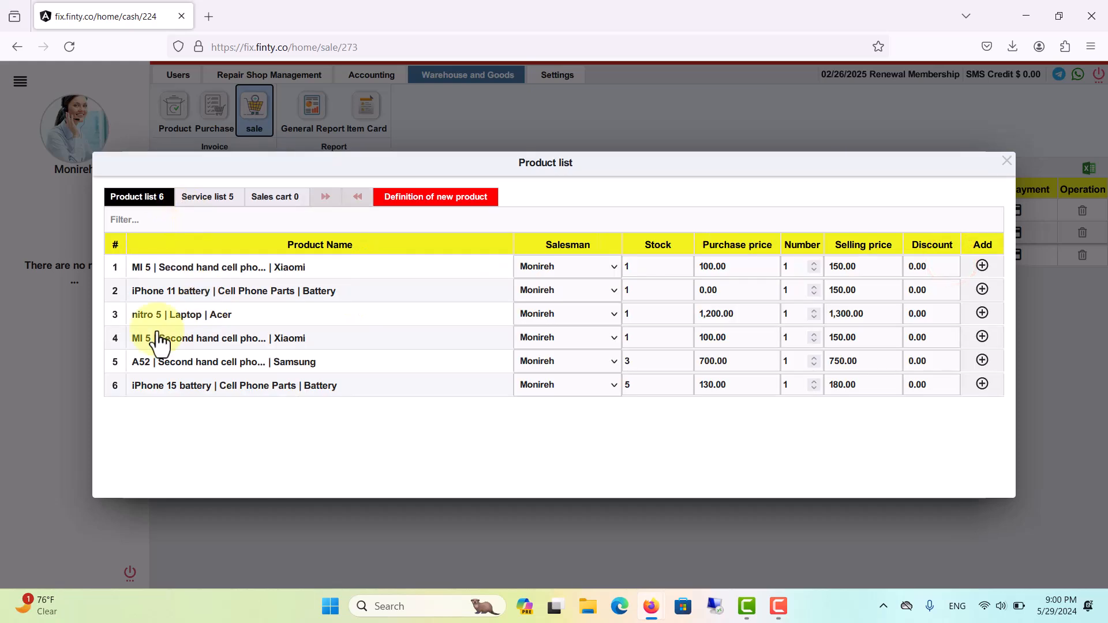
pyautogui.click(223, 202)
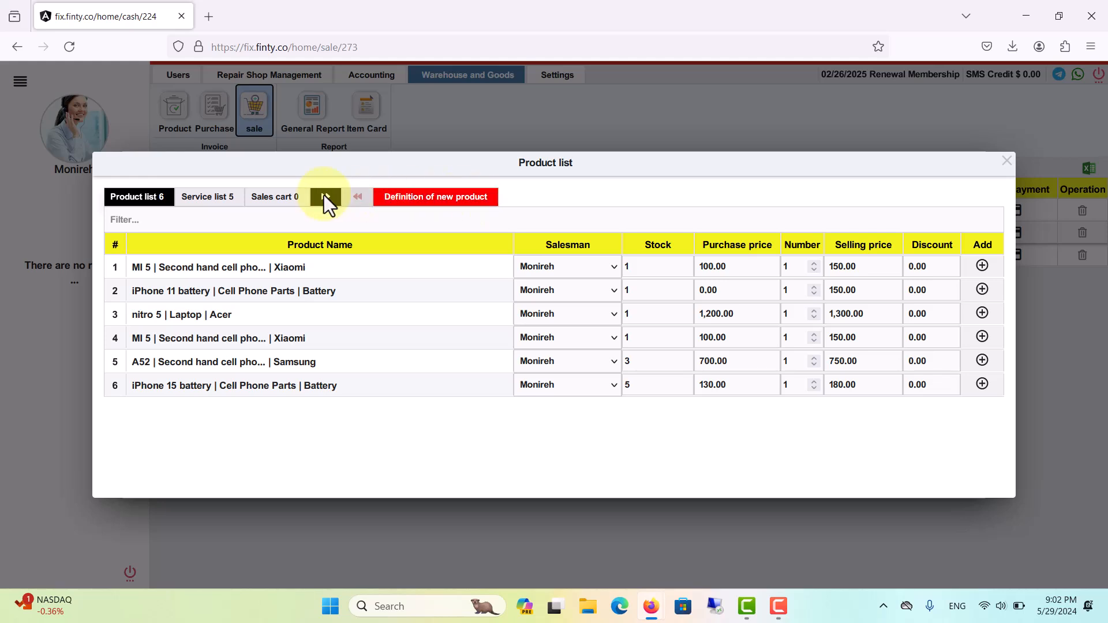
pyautogui.click(234, 199)
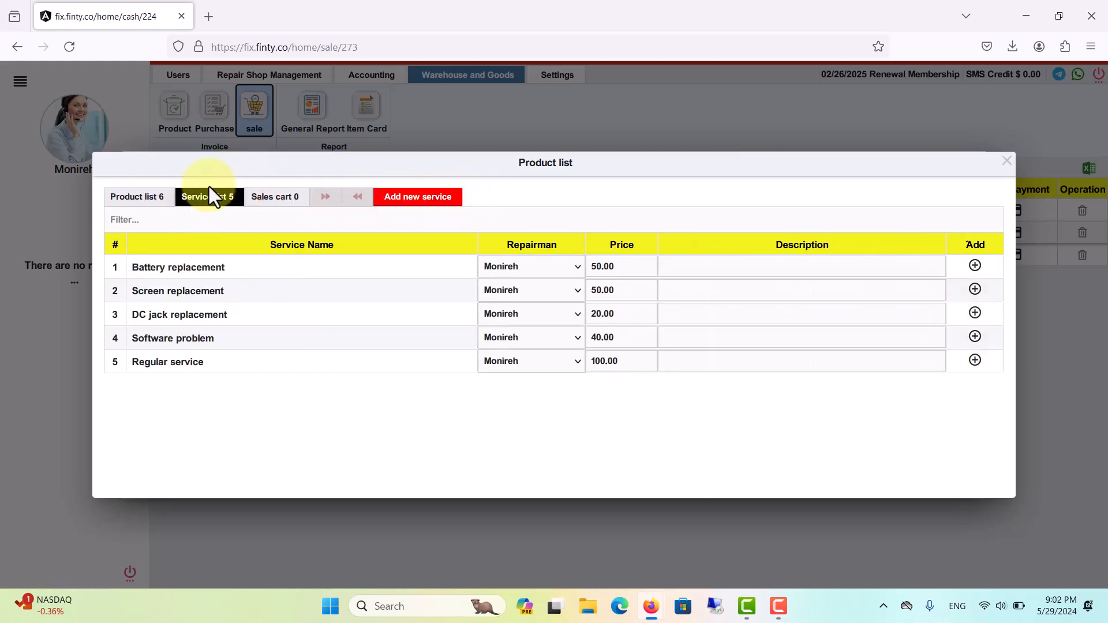
pyautogui.click(153, 195)
pyautogui.click(407, 199)
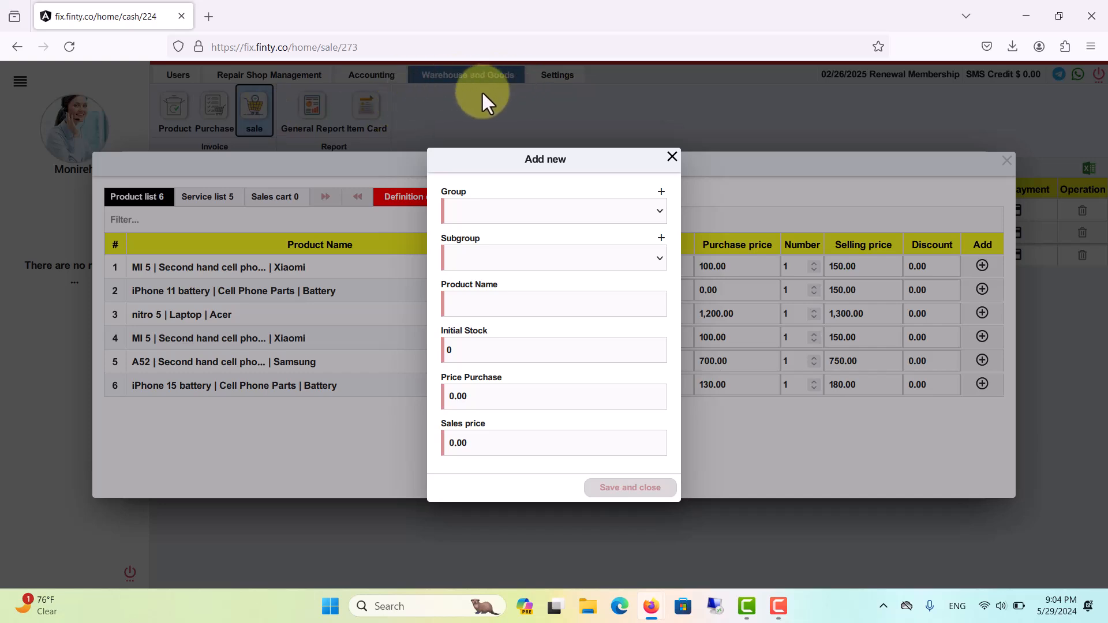
pyautogui.click(673, 157)
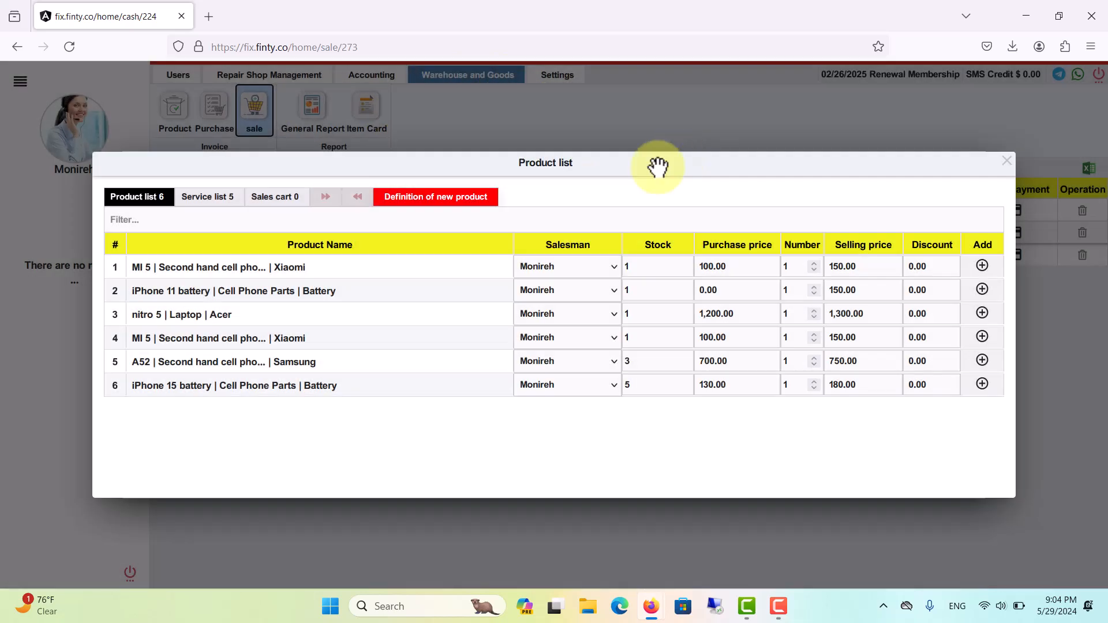
# - Look at the form for adding a new service, close it, and review the product and service lists
pyautogui.click(225, 198)
pyautogui.click(404, 199)
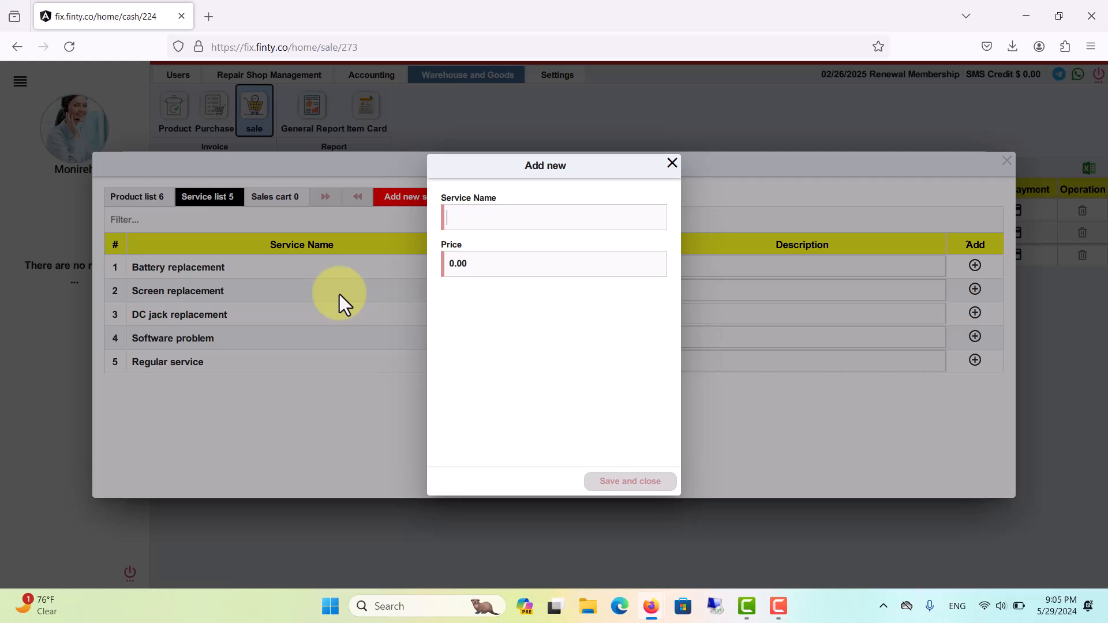
pyautogui.click(672, 163)
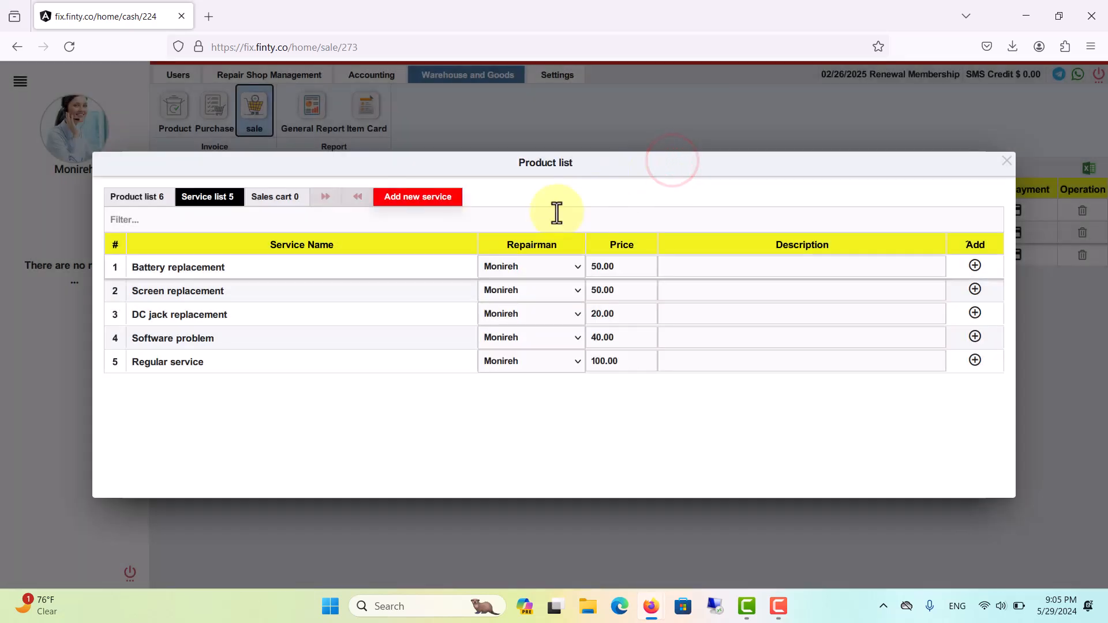
pyautogui.click(155, 198)
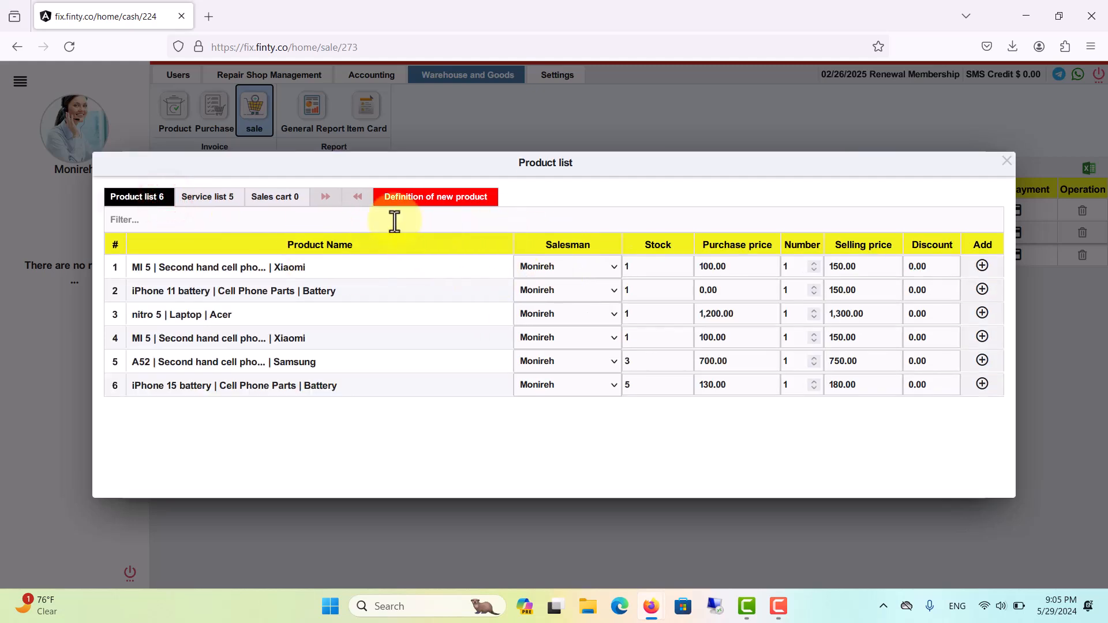
pyautogui.click(230, 198)
pyautogui.click(144, 197)
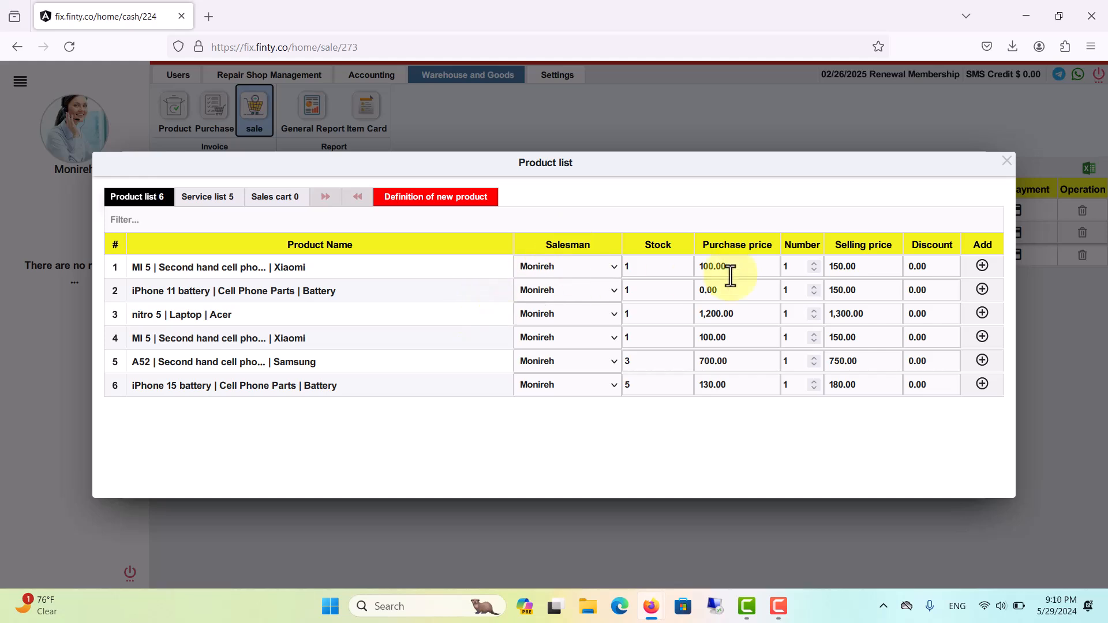
# - Add the first MI 5 Xiaomi phone plus the Battery replacement and Screen replacement services to the invoice, and check the sales cart
pyautogui.click(982, 268)
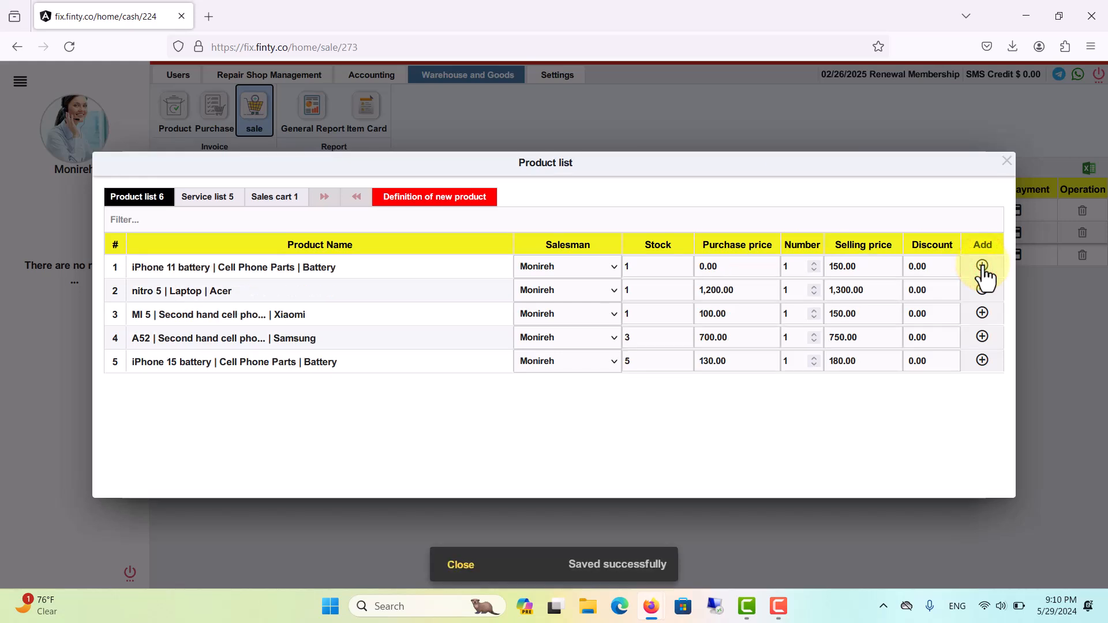
pyautogui.click(226, 201)
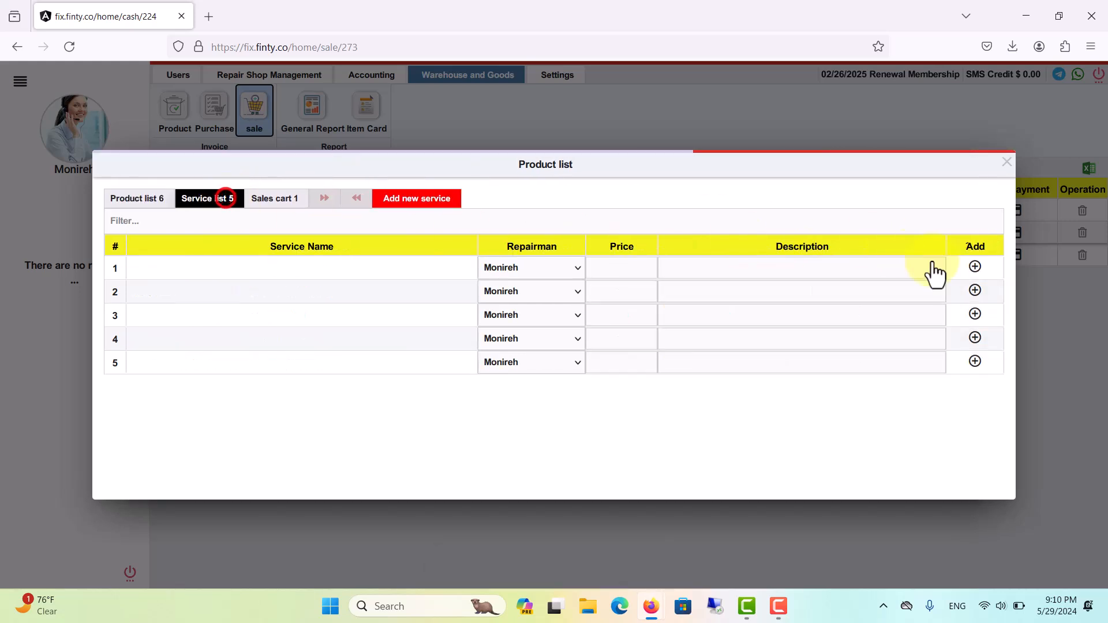
pyautogui.click(973, 285)
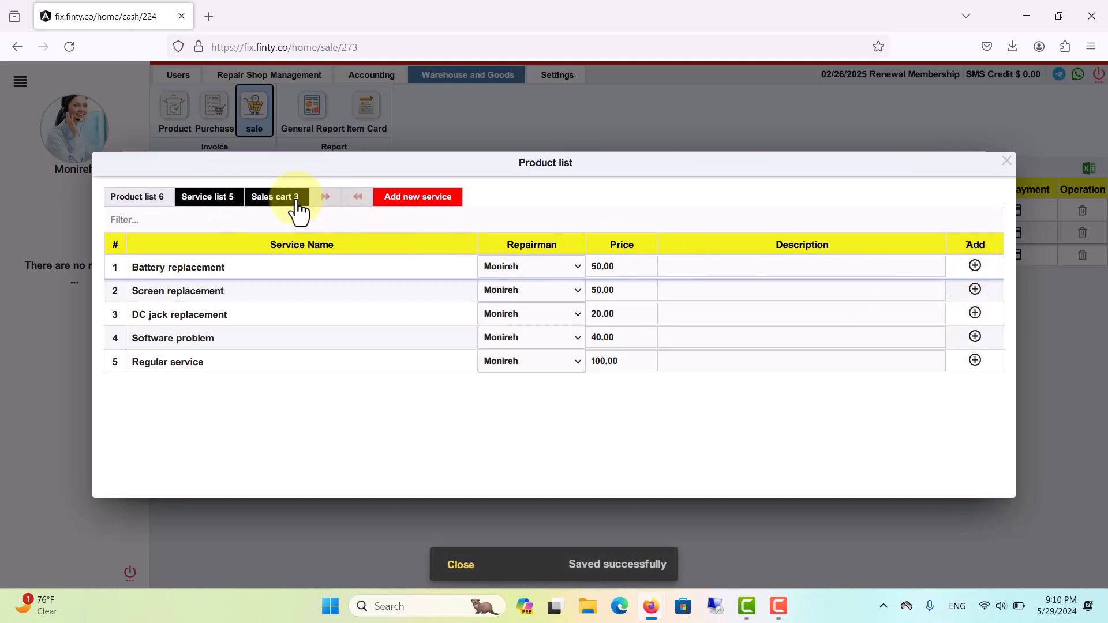
pyautogui.click(281, 198)
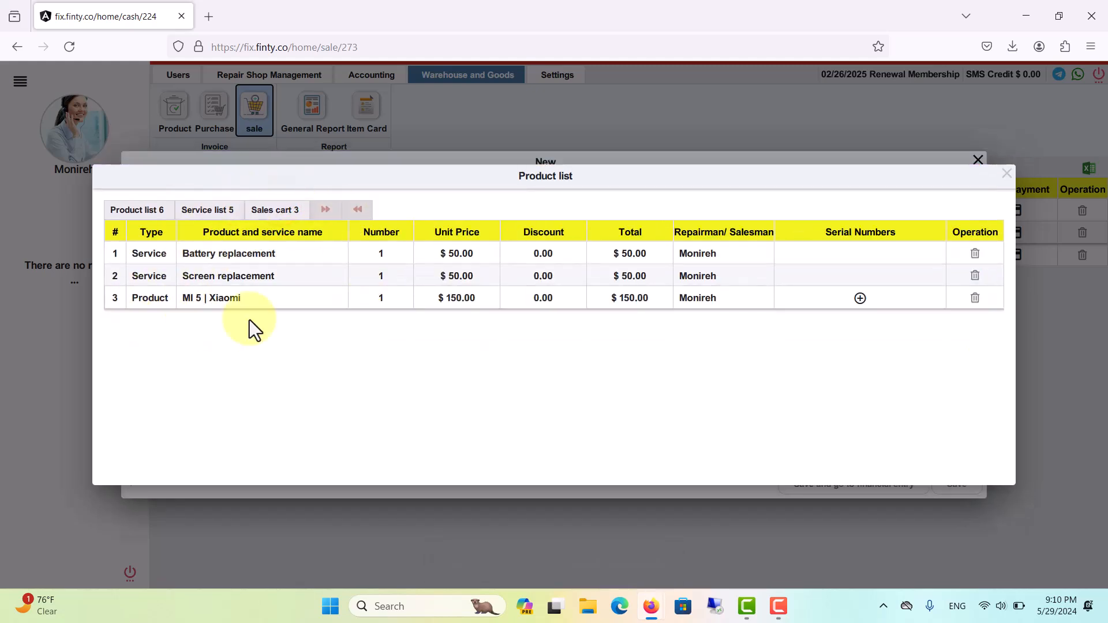
pyautogui.click(1006, 173)
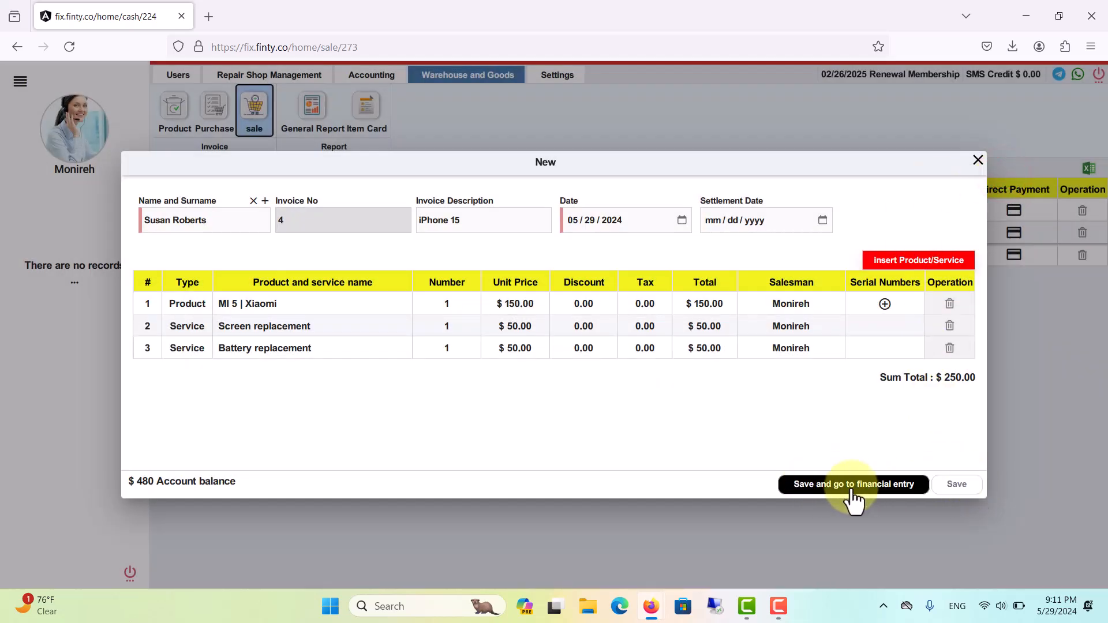
# - Save the invoice and record a received bank transaction of 250.00 through Bank of America for it
pyautogui.click(899, 484)
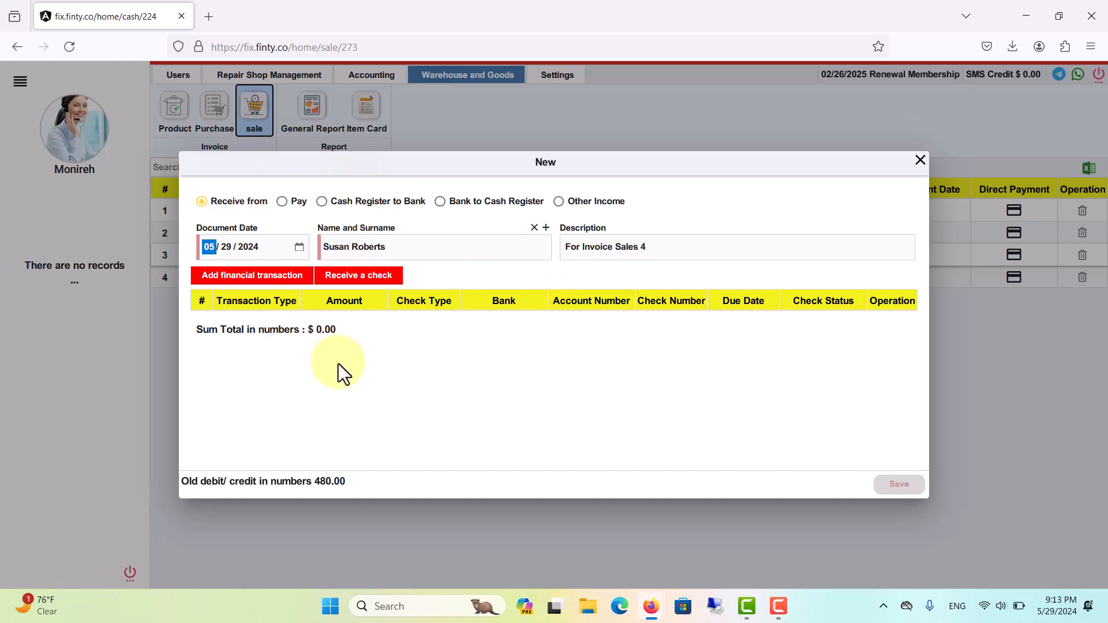
pyautogui.click(197, 219)
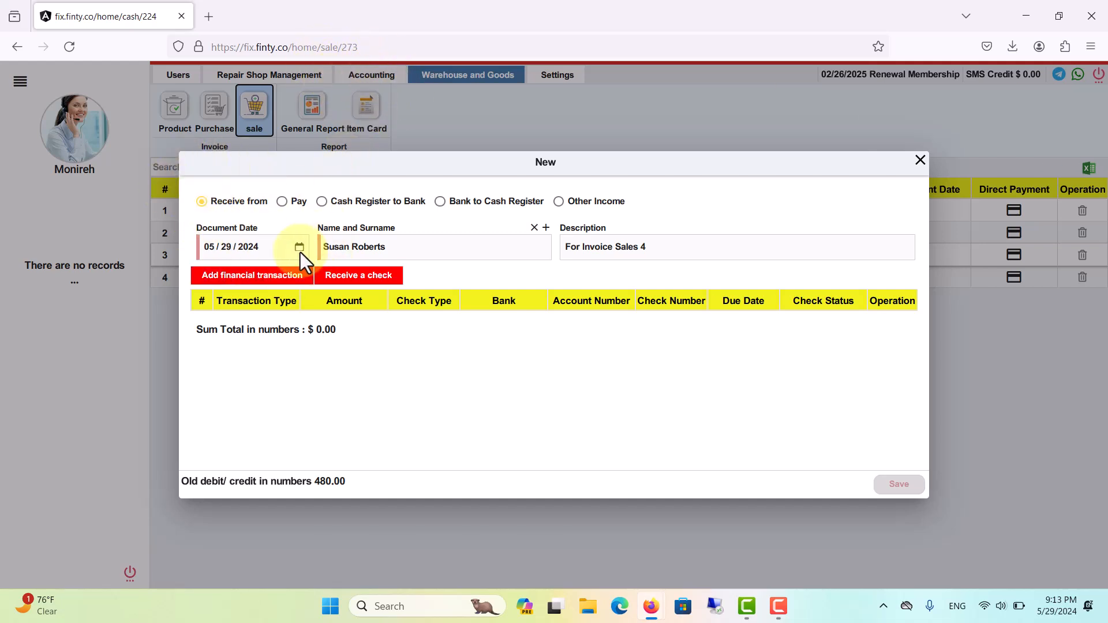
pyautogui.click(237, 281)
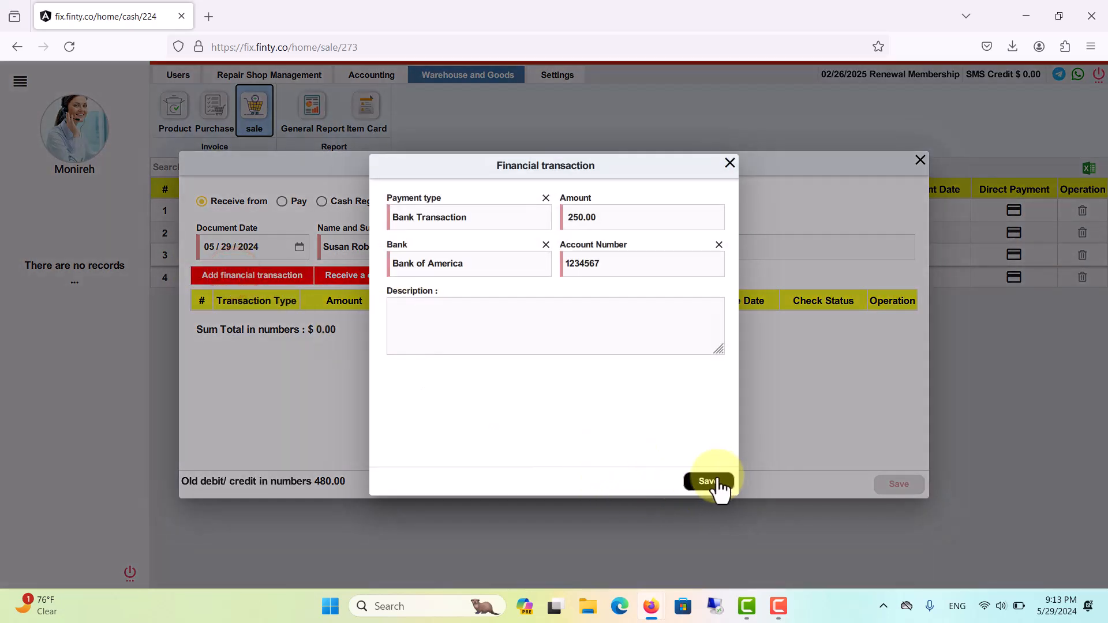
pyautogui.click(706, 483)
pyautogui.click(902, 485)
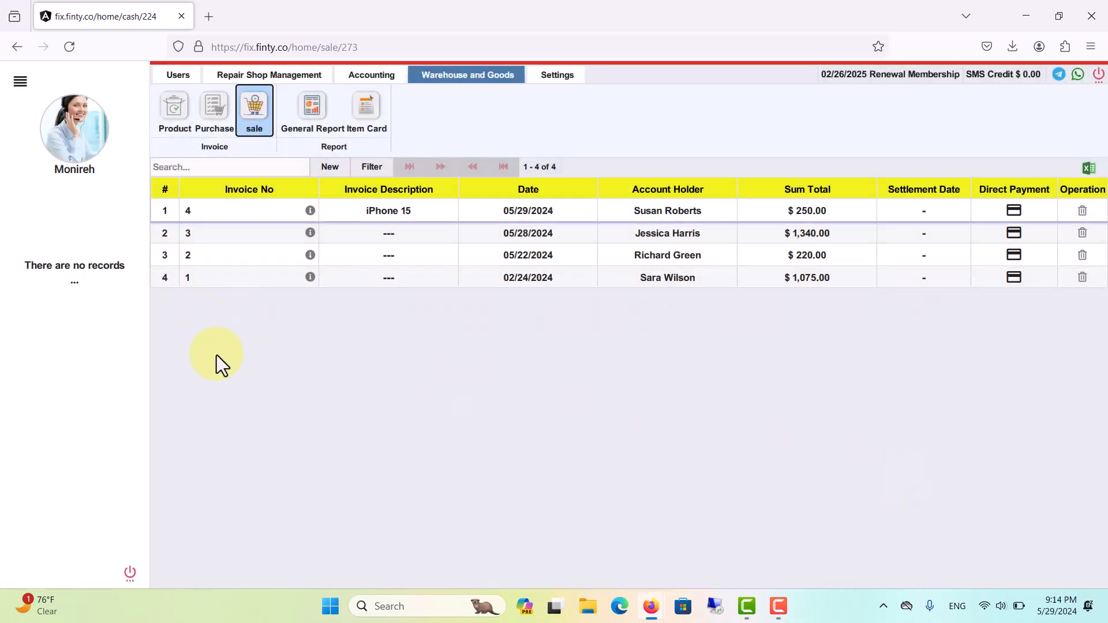
# - Open the printable version of the iPhone 15 invoice, view its print preview, and close the preview without printing
pyautogui.click(311, 211)
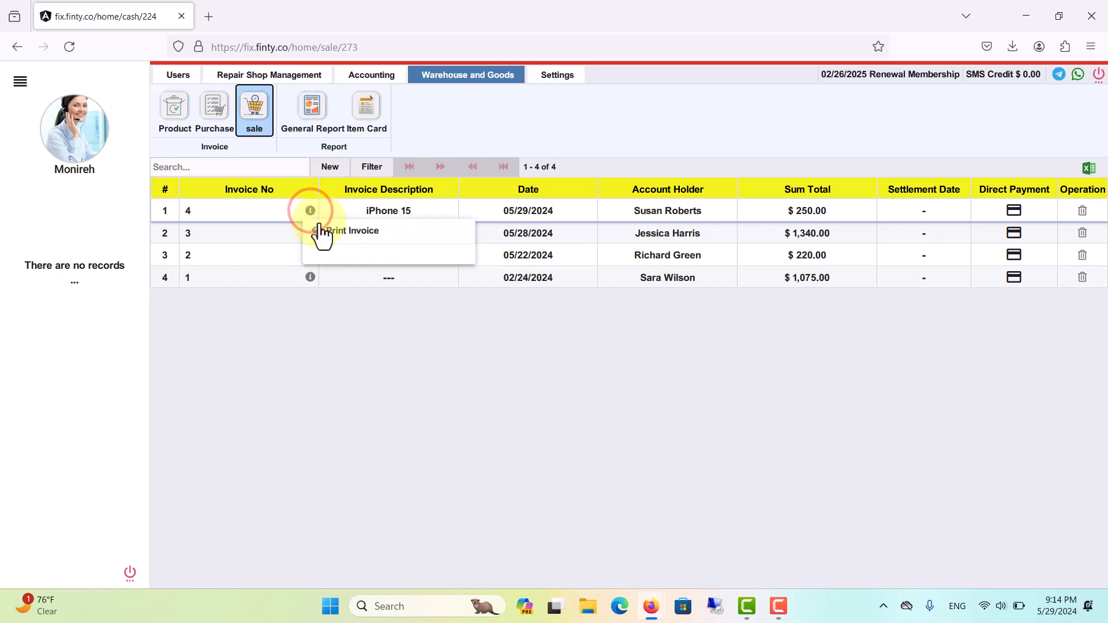
pyautogui.click(368, 232)
pyautogui.click(20, 78)
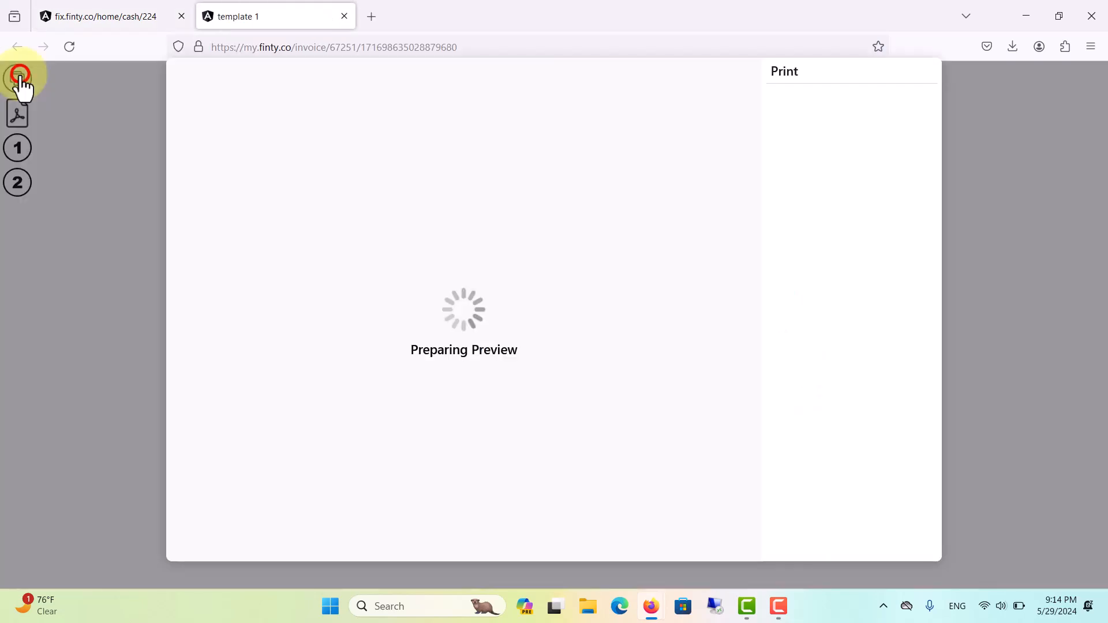
pyautogui.click(897, 541)
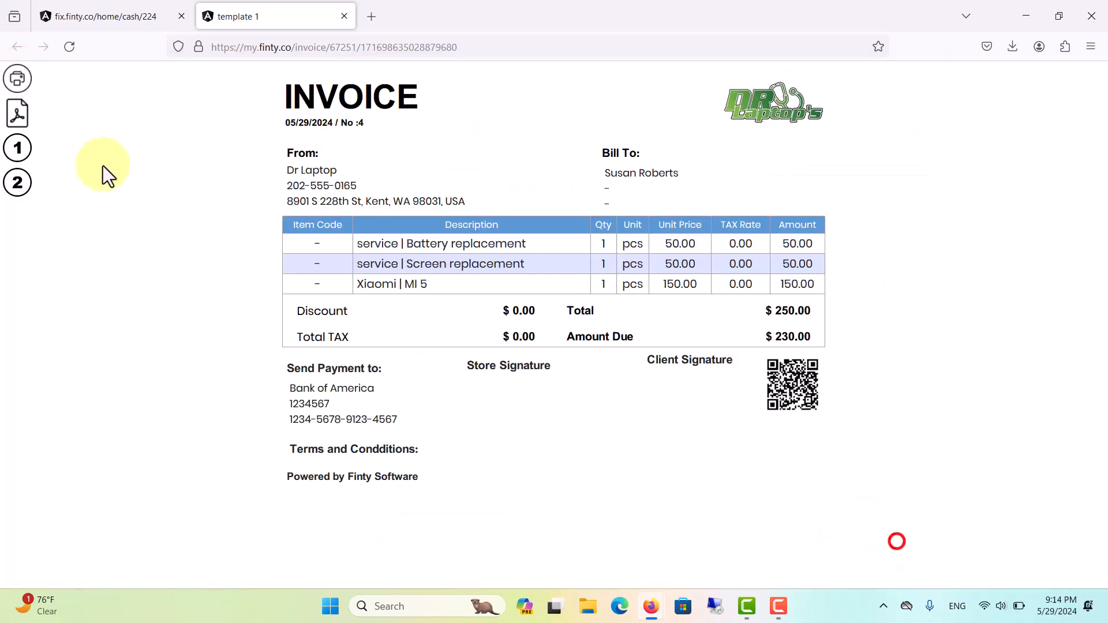
# - Export the printable invoice as a PDF, look through the file, and close it
pyautogui.click(17, 110)
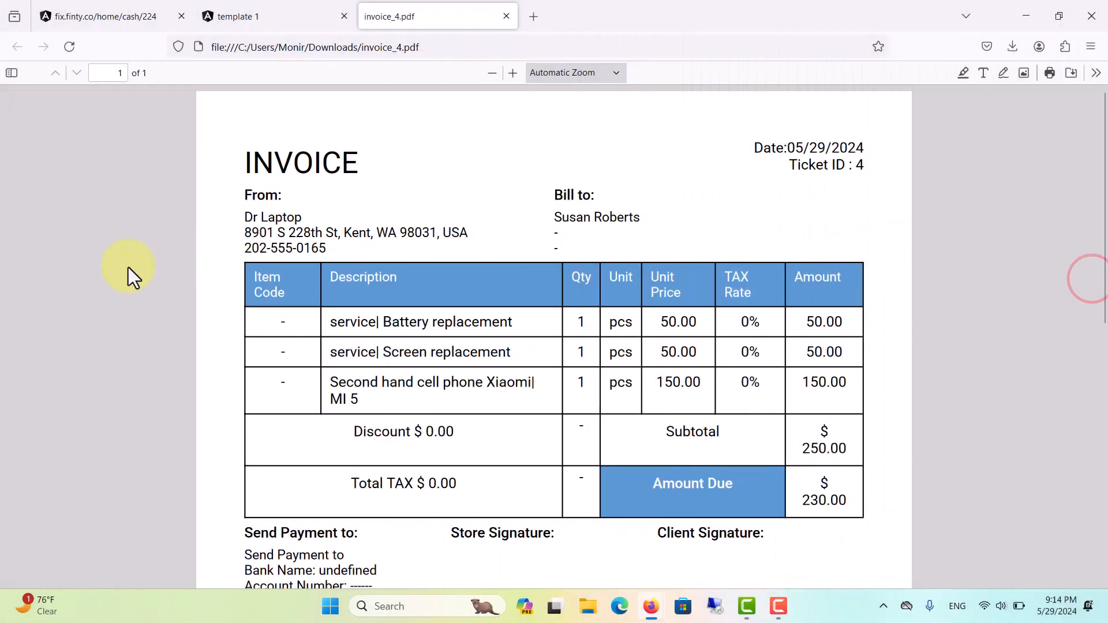
pyautogui.scroll(-5, 128, 268)
pyautogui.scroll(5, 128, 267)
pyautogui.click(506, 16)
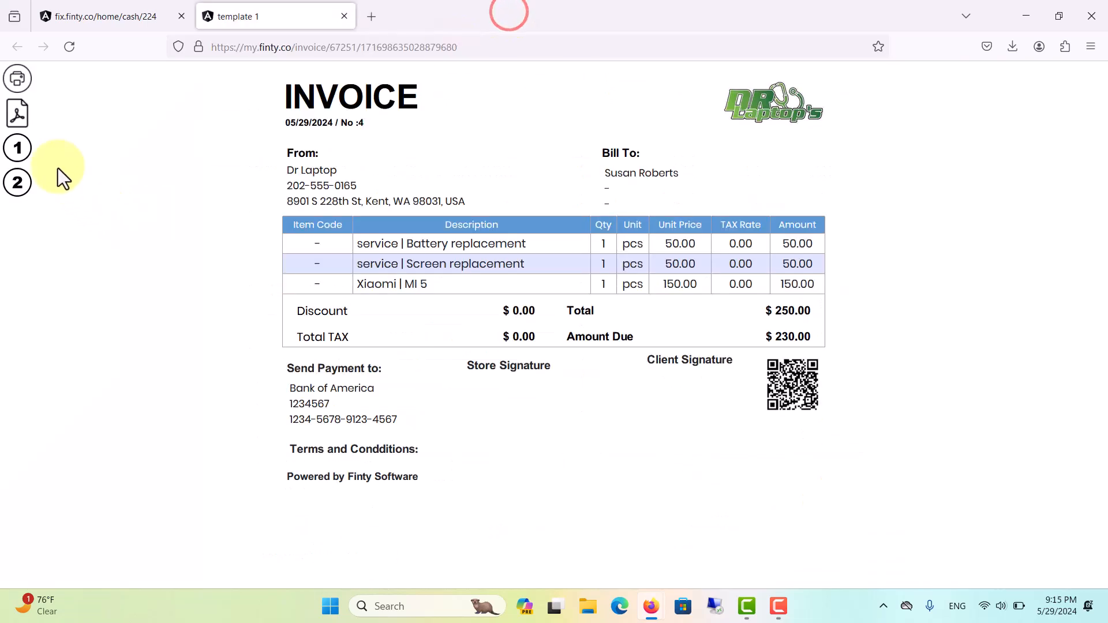
# - View the invoice in print templates 1 and 2, and close the printable version
pyautogui.click(18, 149)
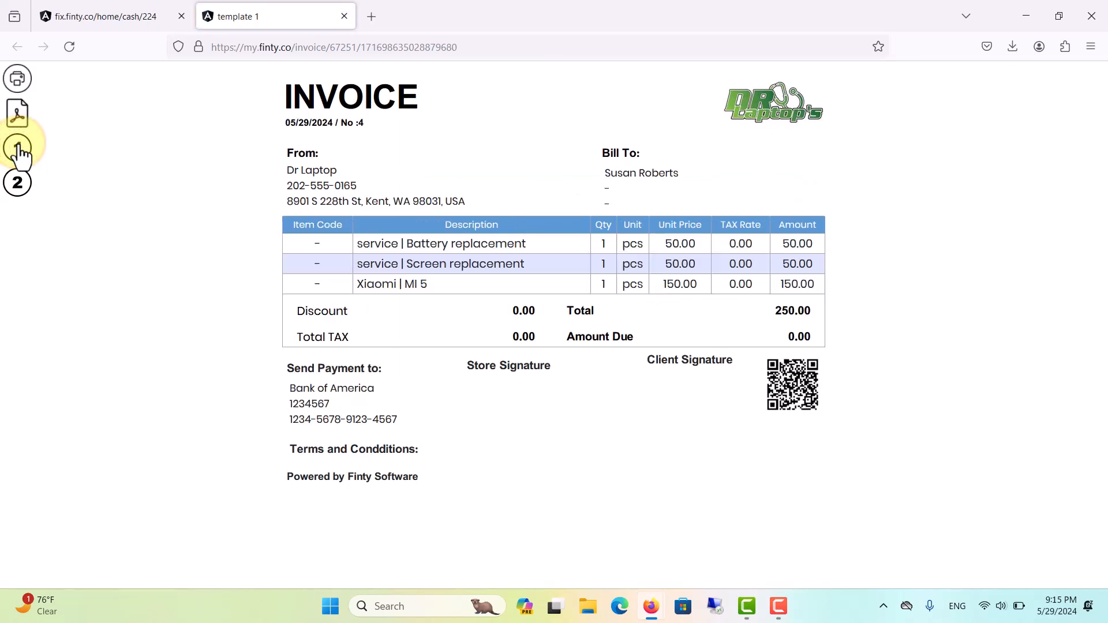
pyautogui.click(18, 182)
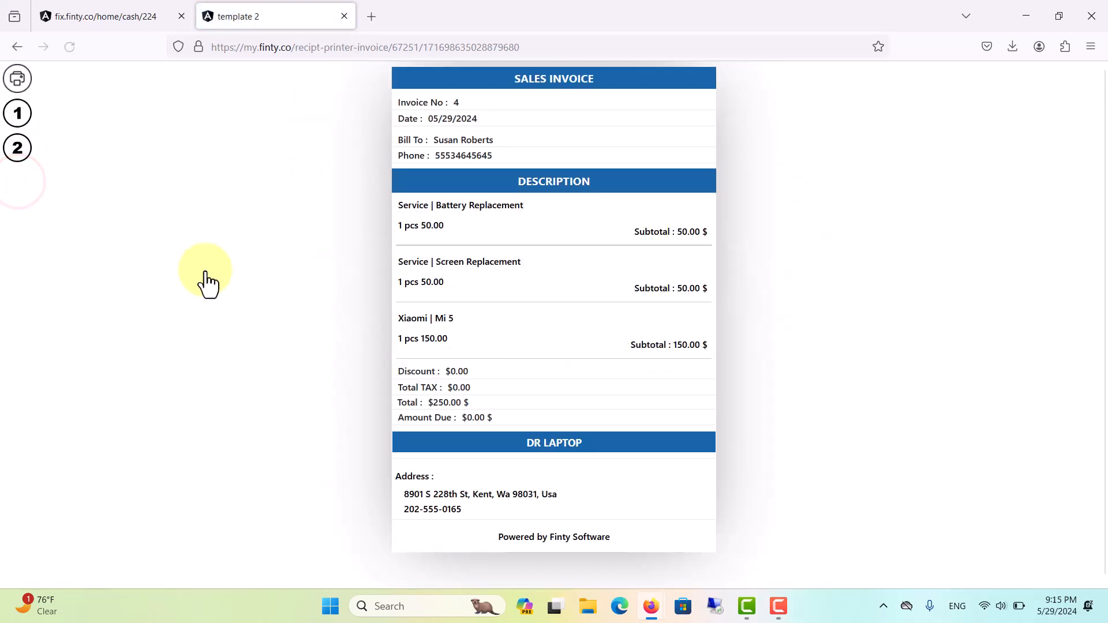
pyautogui.click(346, 17)
# - Look at the filter options for the sales invoice list and close them without filtering
pyautogui.click(470, 394)
pyautogui.click(376, 168)
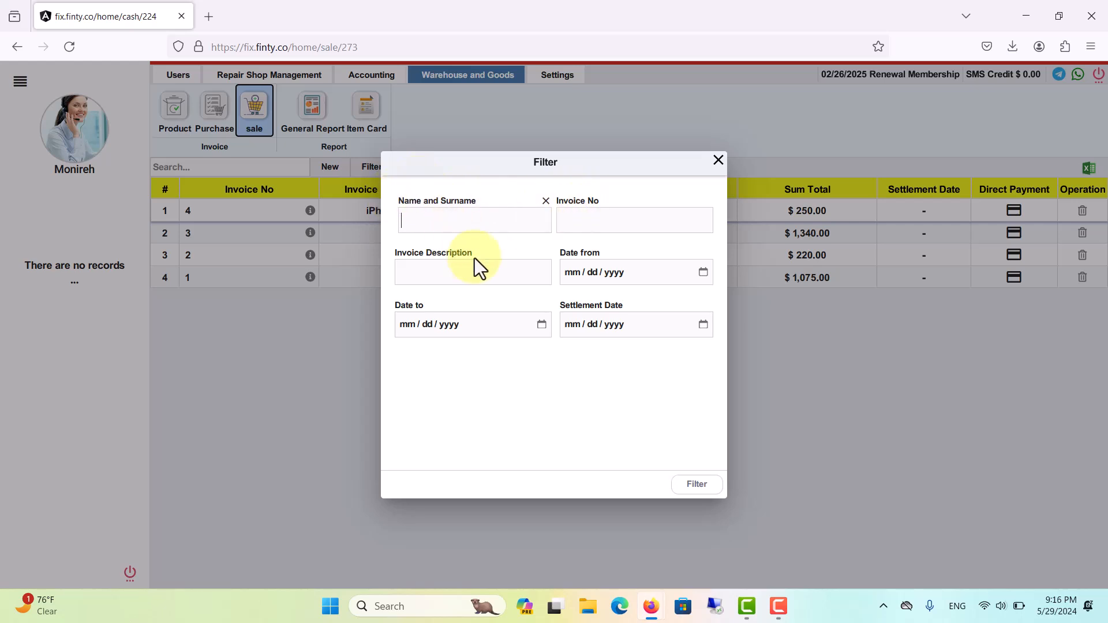
pyautogui.click(718, 160)
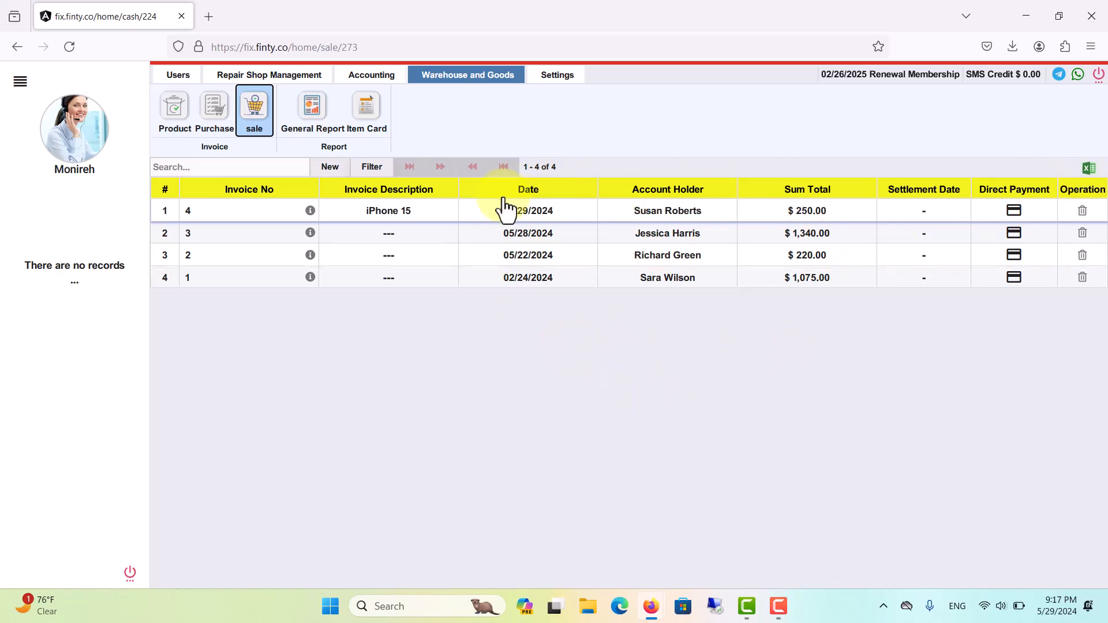
# - Export the sales invoice list to an Excel file, view it in Microsoft Excel, and close it
pyautogui.click(1086, 171)
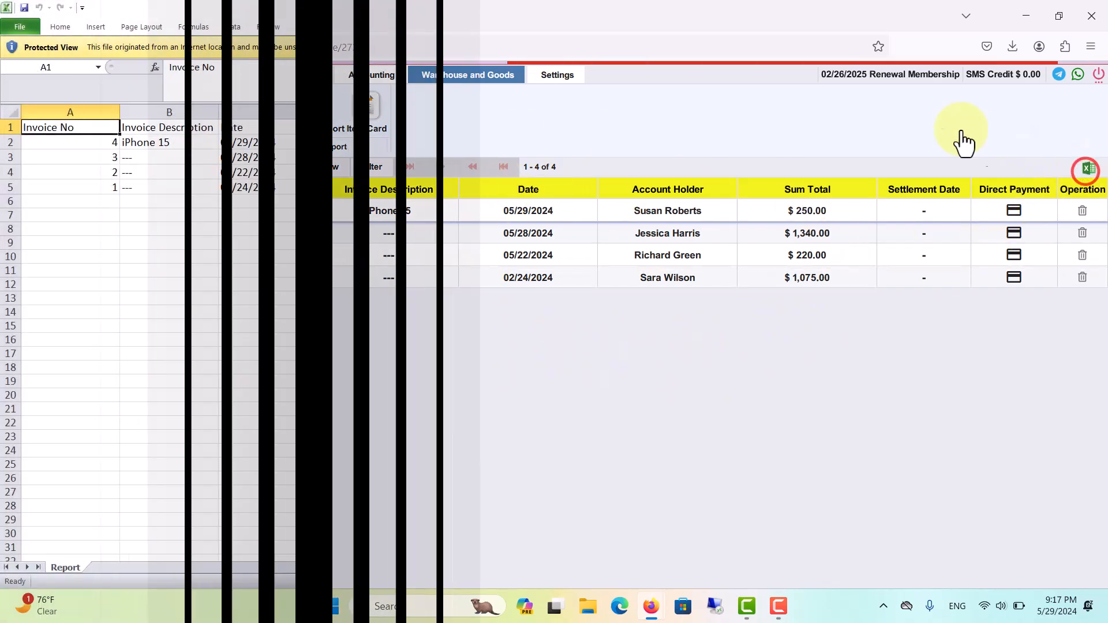
pyautogui.click(382, 91)
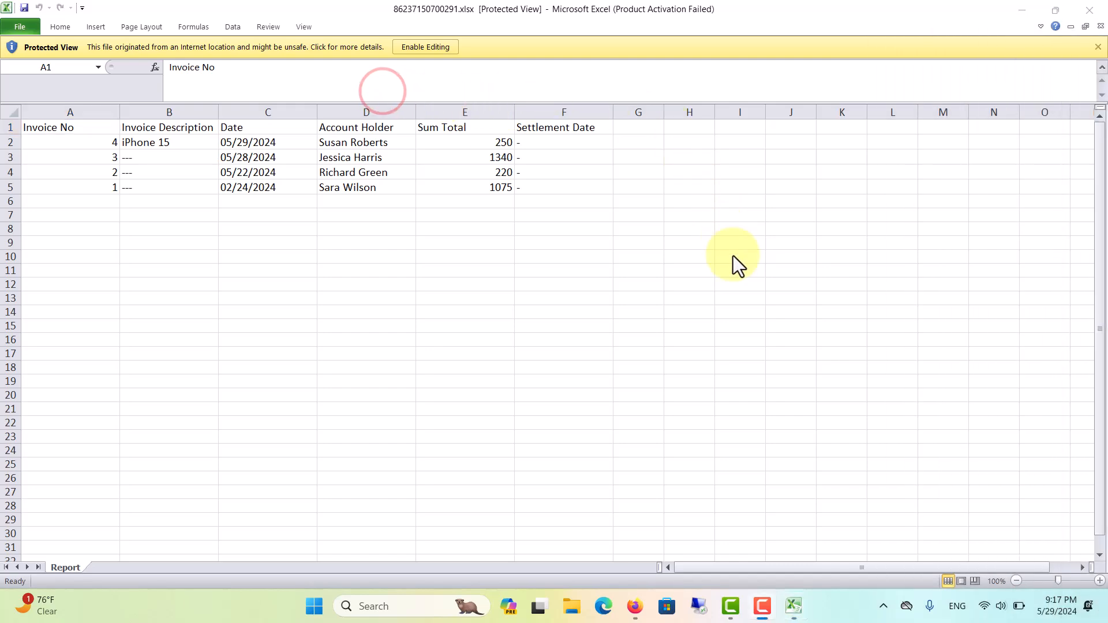
pyautogui.click(1087, 11)
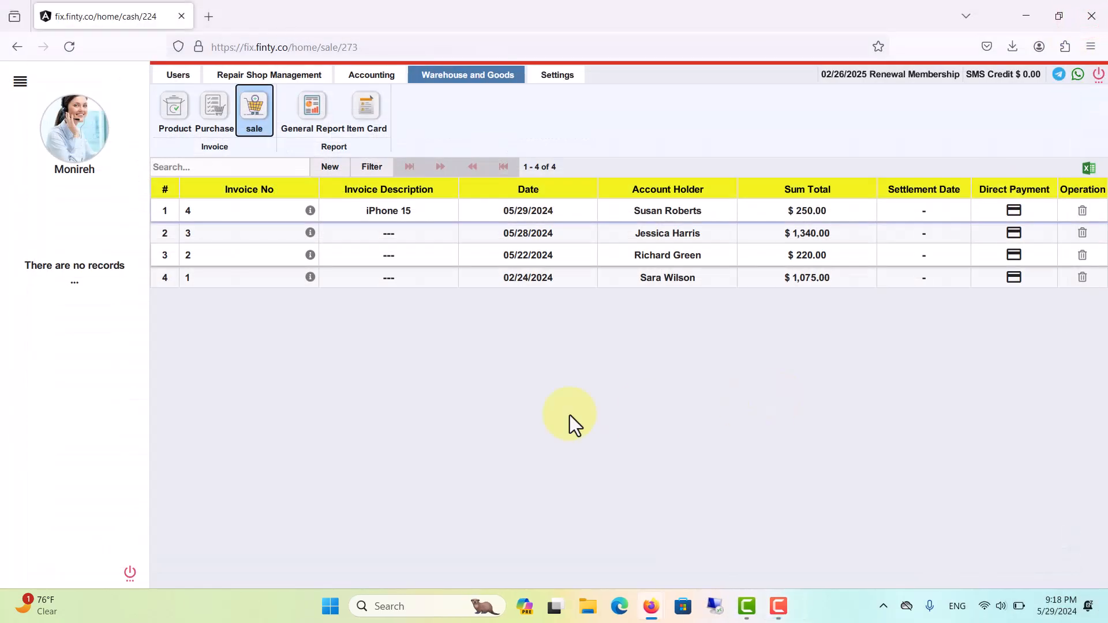